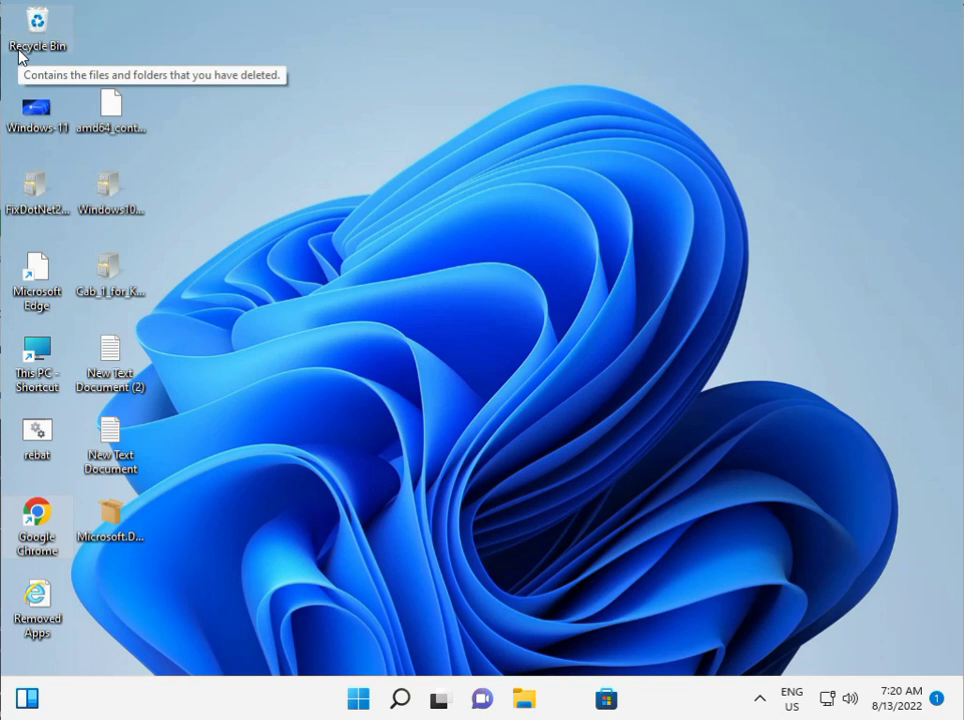
Reveal the hidden background-app icons for Windows Security and OneDrive in the system tray.
{"action": "left_click", "coordinate": [759, 699]}
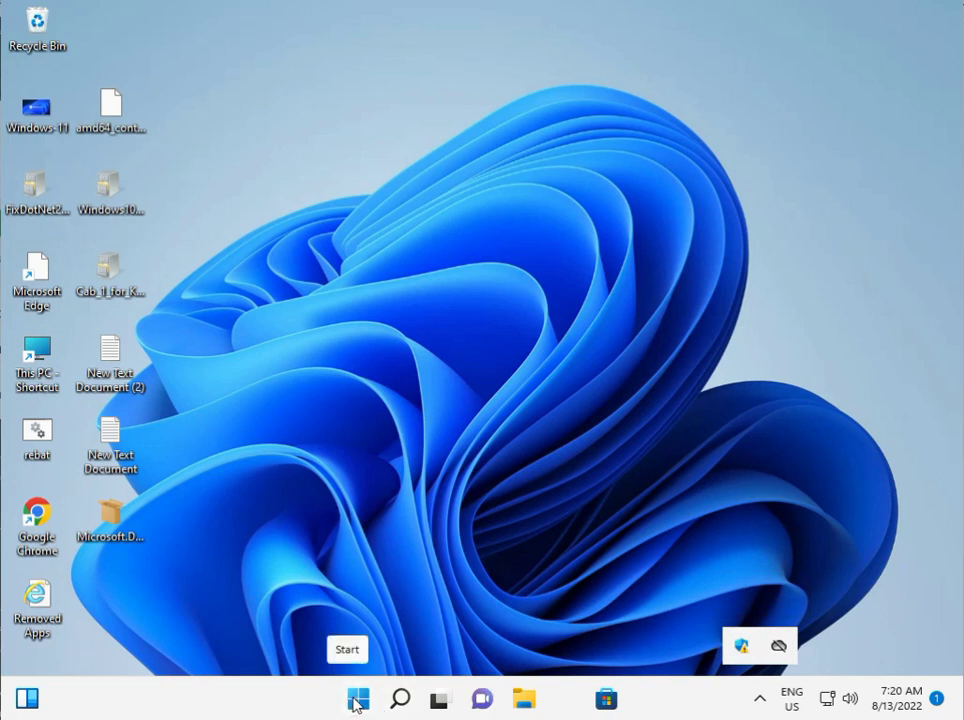
Launch Settings and navigate to System > Troubleshoot > Other troubleshooters.
{"action": "left_click", "coordinate": [355, 701]}
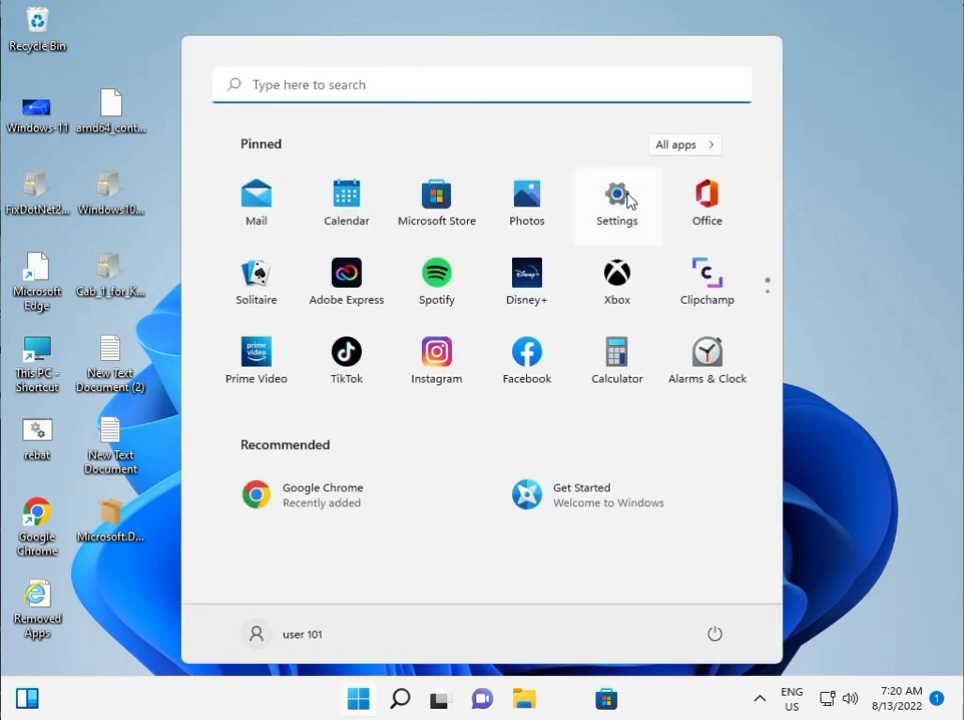
{"action": "left_click", "coordinate": [627, 195]}
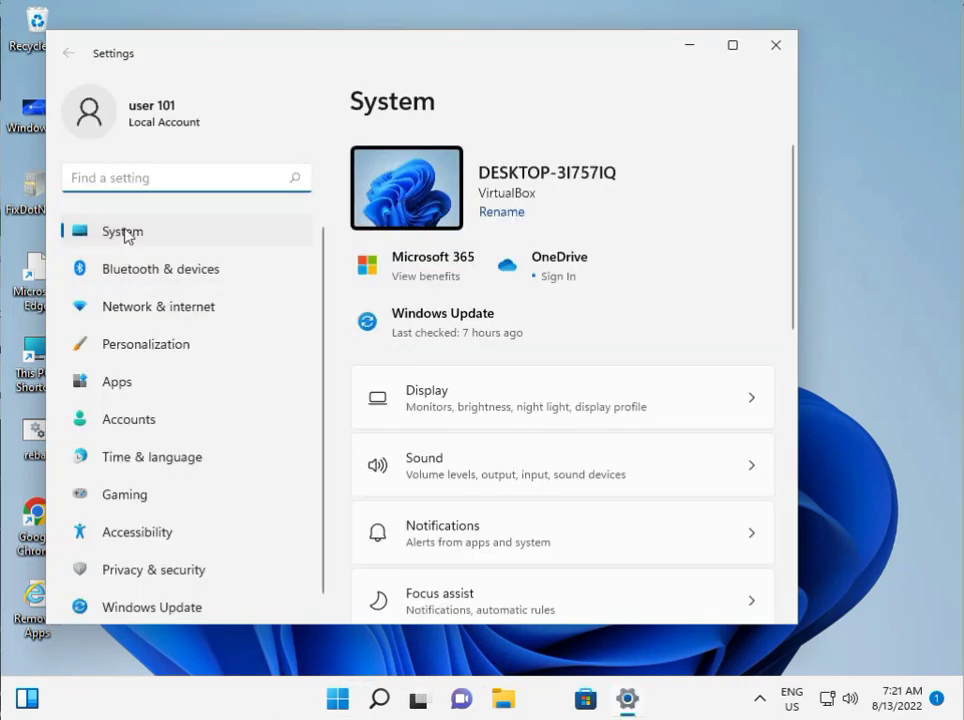
{"action": "scroll", "coordinate": [506, 420], "scroll_direction": "down", "scroll_amount": 3}
{"action": "scroll", "coordinate": [506, 425], "scroll_direction": "down", "scroll_amount": 3}
{"action": "left_click", "coordinate": [514, 494]}
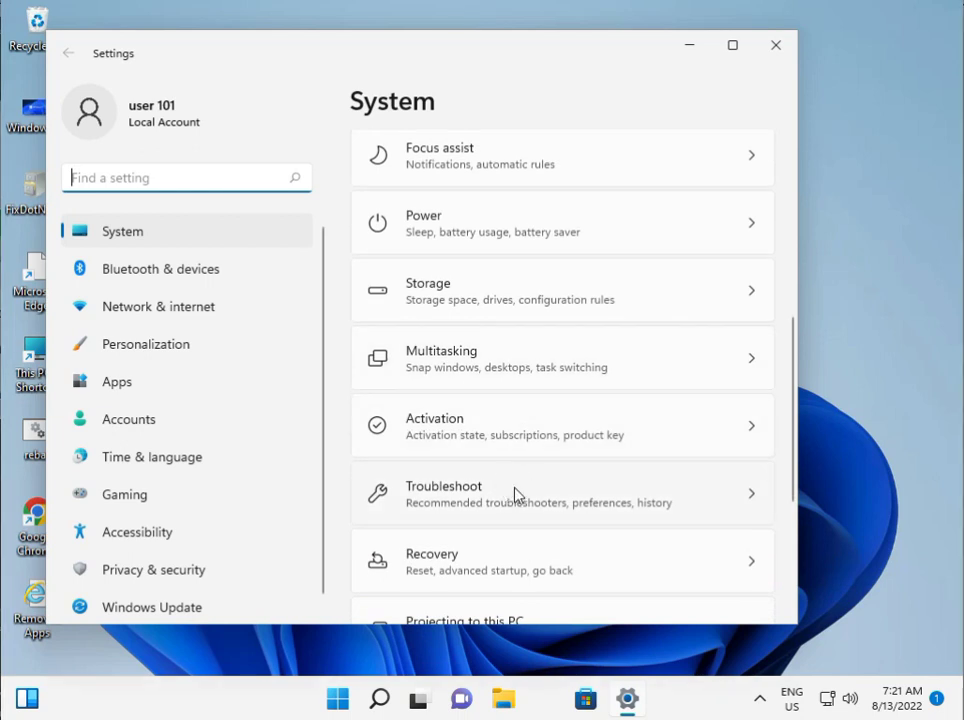
{"action": "left_click", "coordinate": [491, 378]}
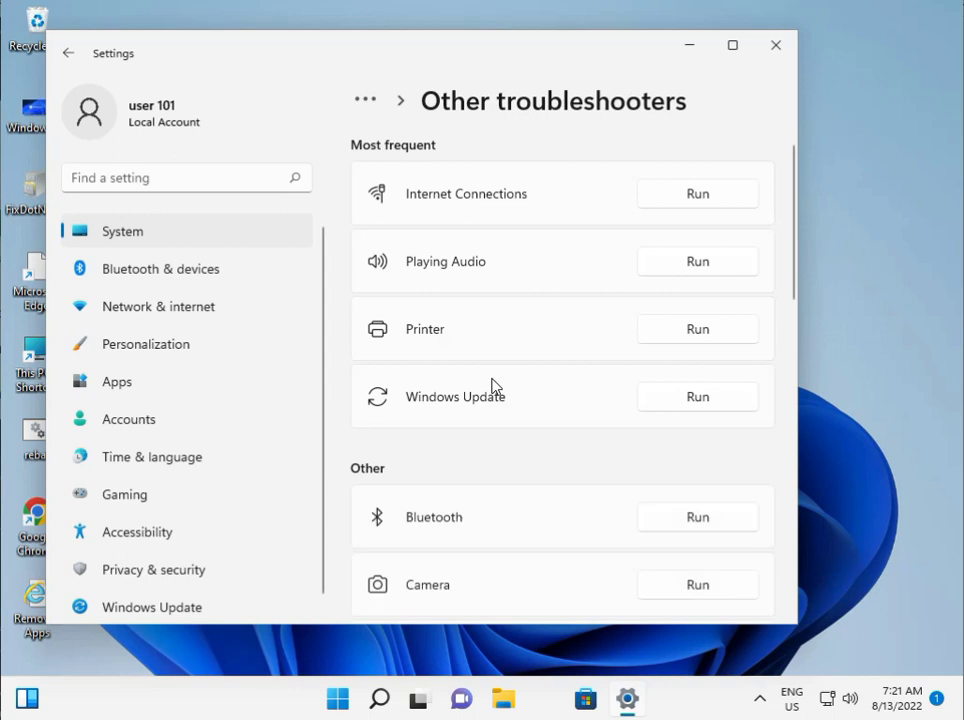
Run the Windows Update troubleshooter from the Other troubleshooters list.
{"action": "left_click", "coordinate": [676, 401]}
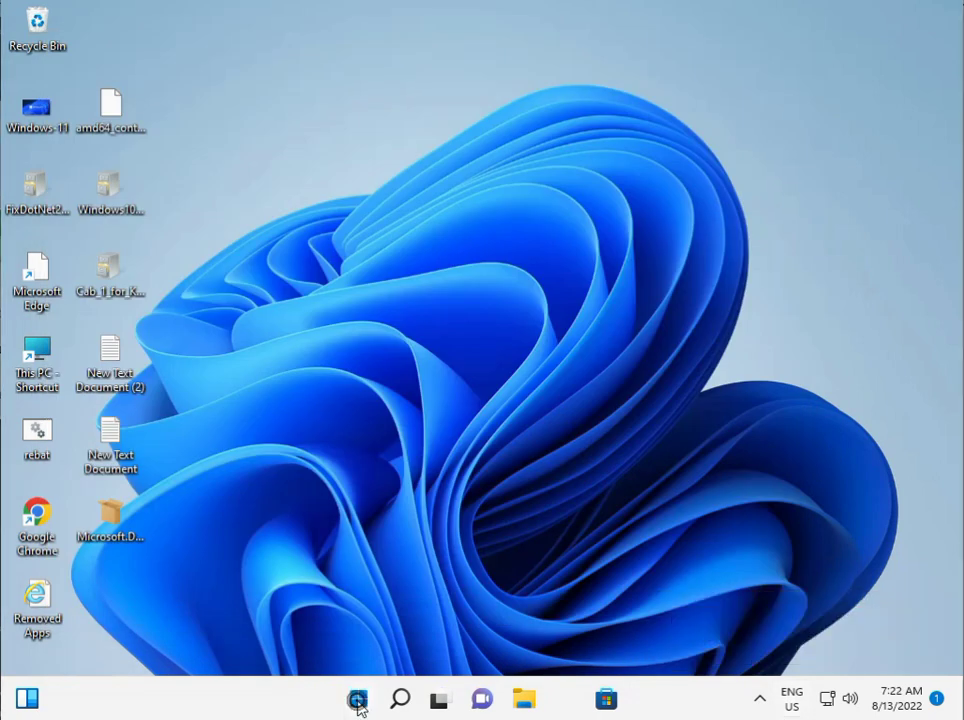
Search 'cmd' in Start and launch Command Prompt as administrator.
{"action": "left_click", "coordinate": [358, 700]}
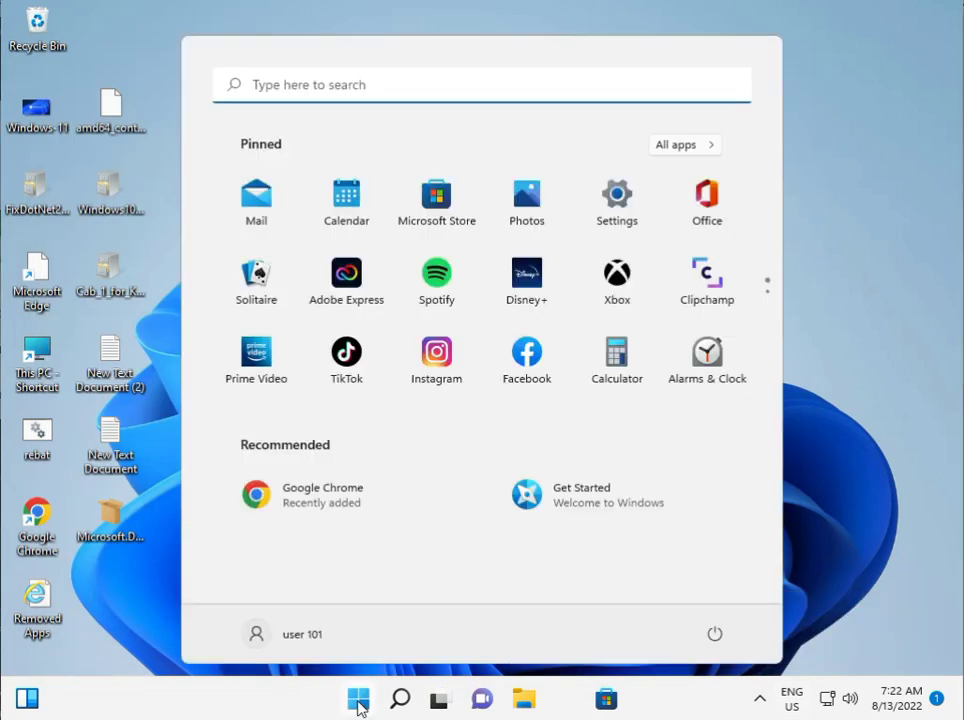
{"action": "type", "text": "cmd"}
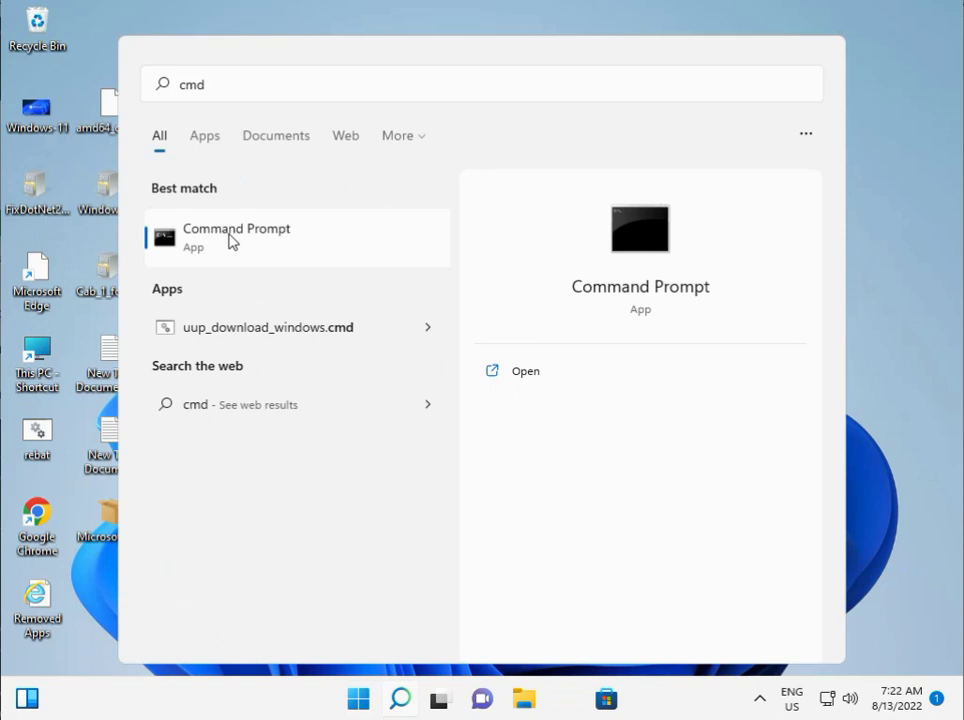
{"action": "right_click", "coordinate": [229, 235]}
{"action": "left_click", "coordinate": [256, 258]}
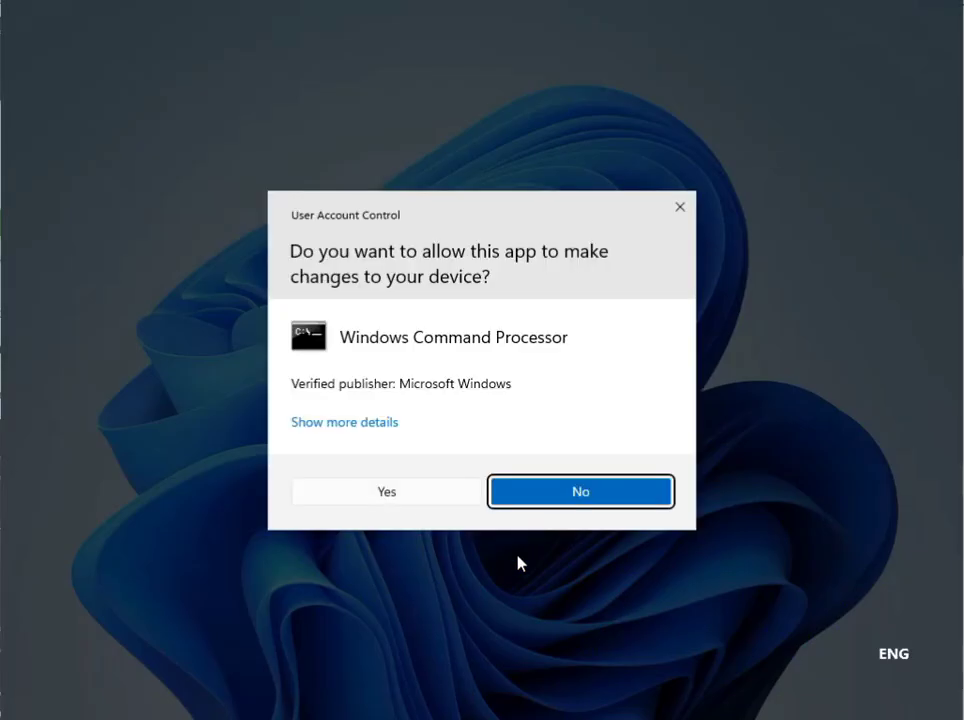
Approve the UAC prompt and run sfc /scannow in the admin Command Prompt.
{"action": "left_click", "coordinate": [428, 497]}
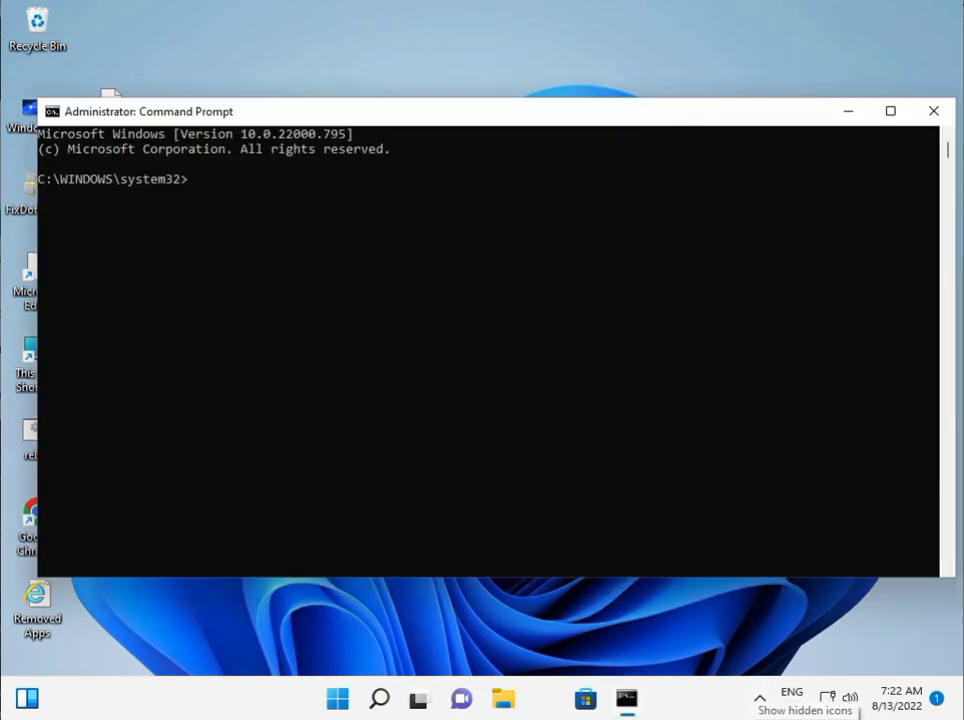
{"action": "type", "text": "s"}
{"action": "type", "text": "fc "}
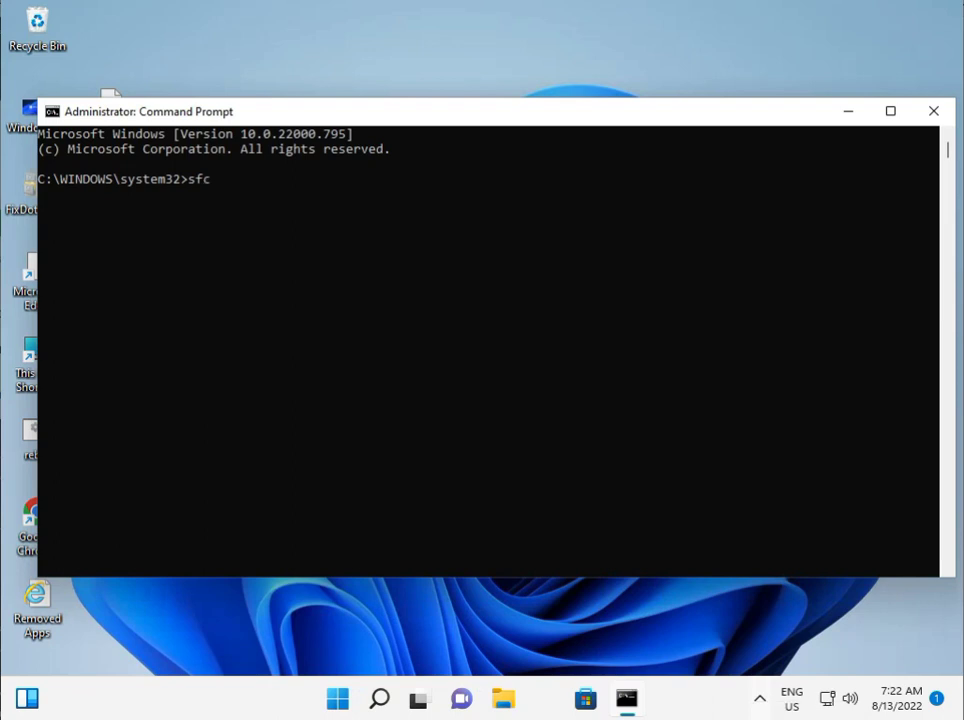
{"action": "type", "text": "/scannow"}
{"action": "key", "text": "Return"}
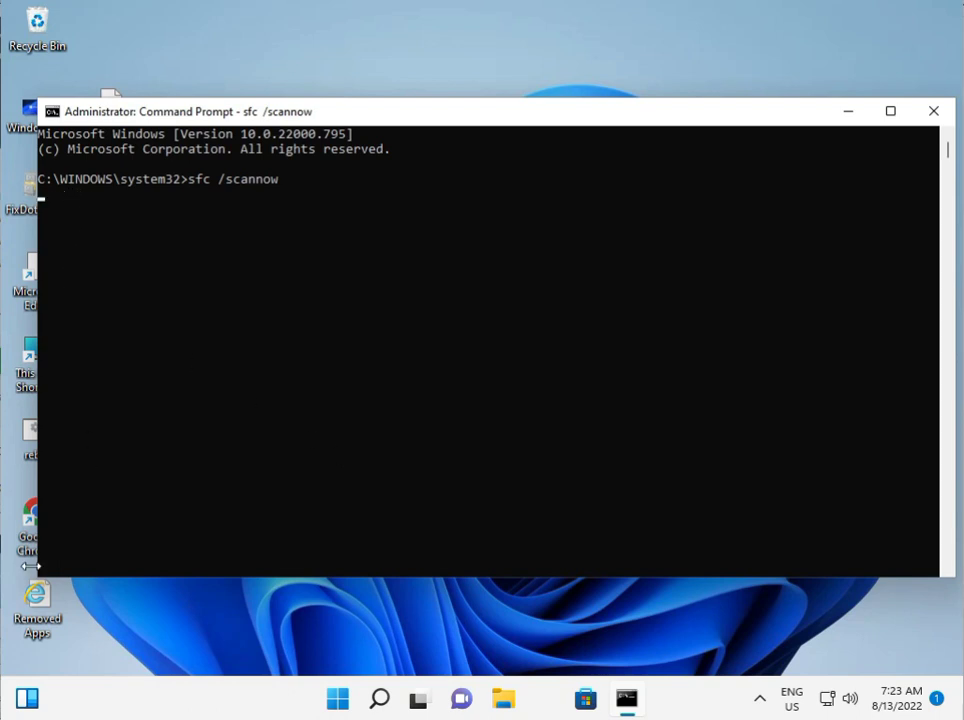
Start Chrome, dismiss the Restore pages popup, and Google 'microsoft catalog'.
{"action": "double_click", "coordinate": [29, 510]}
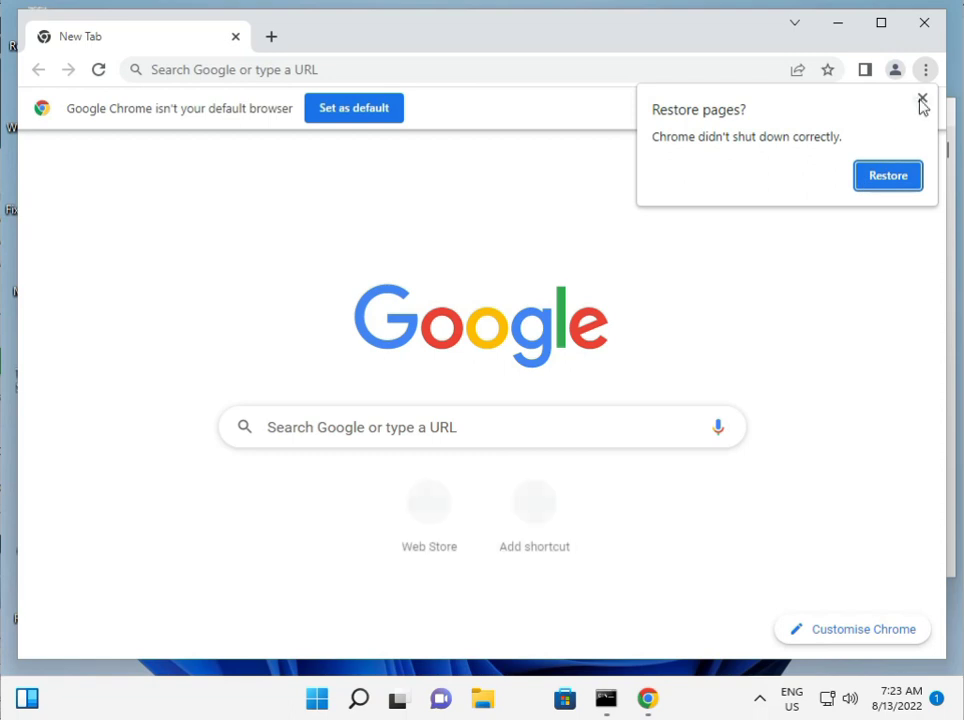
{"action": "left_click", "coordinate": [922, 97]}
{"action": "left_click", "coordinate": [432, 427]}
{"action": "type", "text": "mi"}
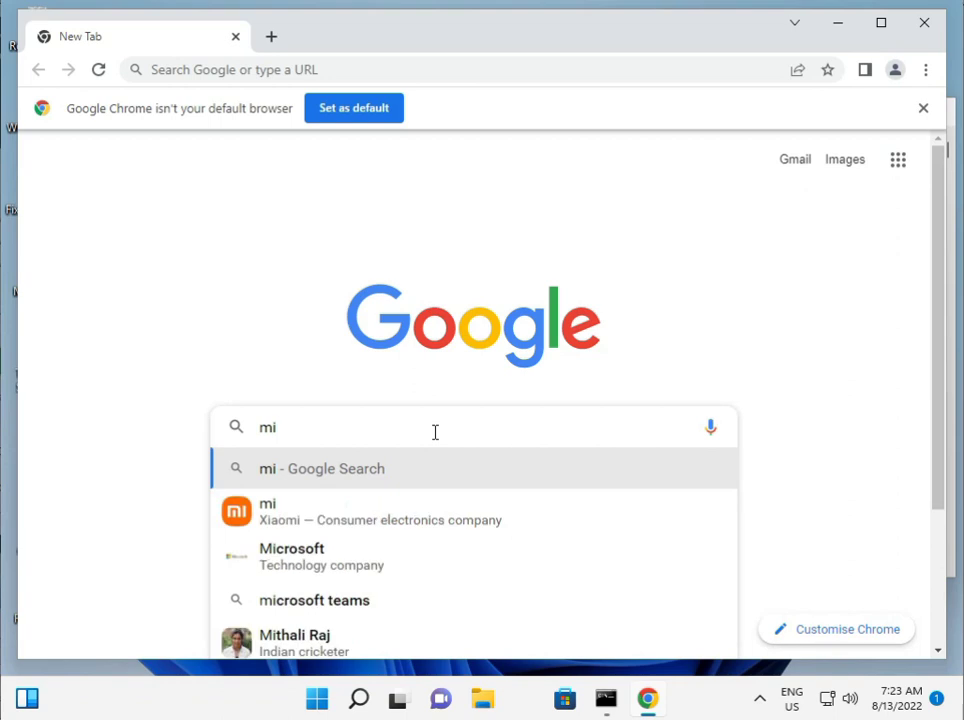
{"action": "type", "text": "croso"}
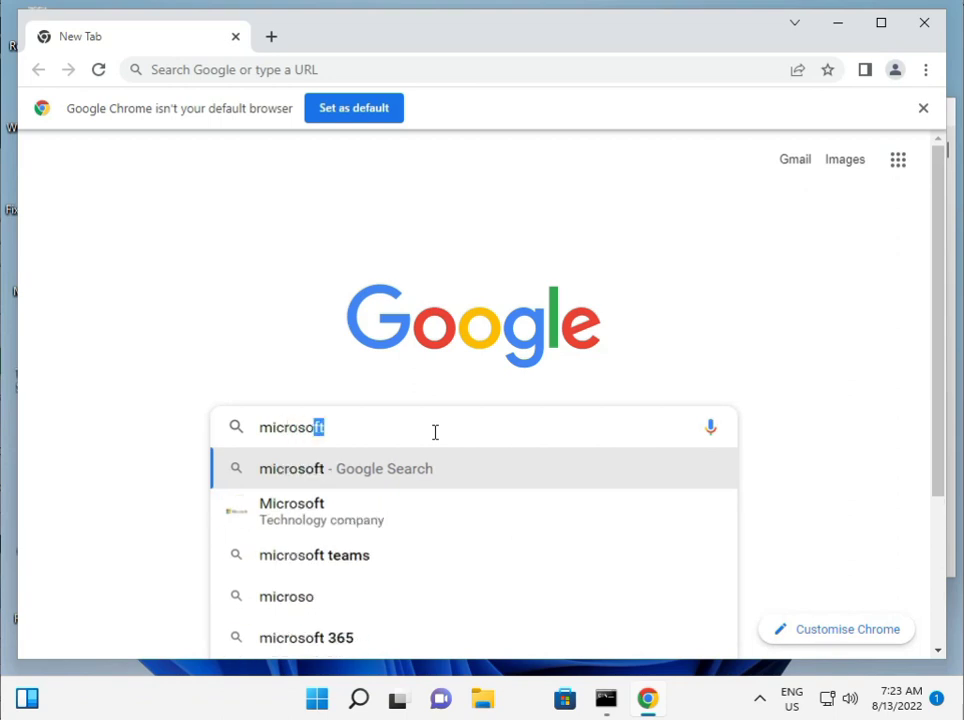
{"action": "type", "text": "ft catalog"}
{"action": "key", "text": "Return"}
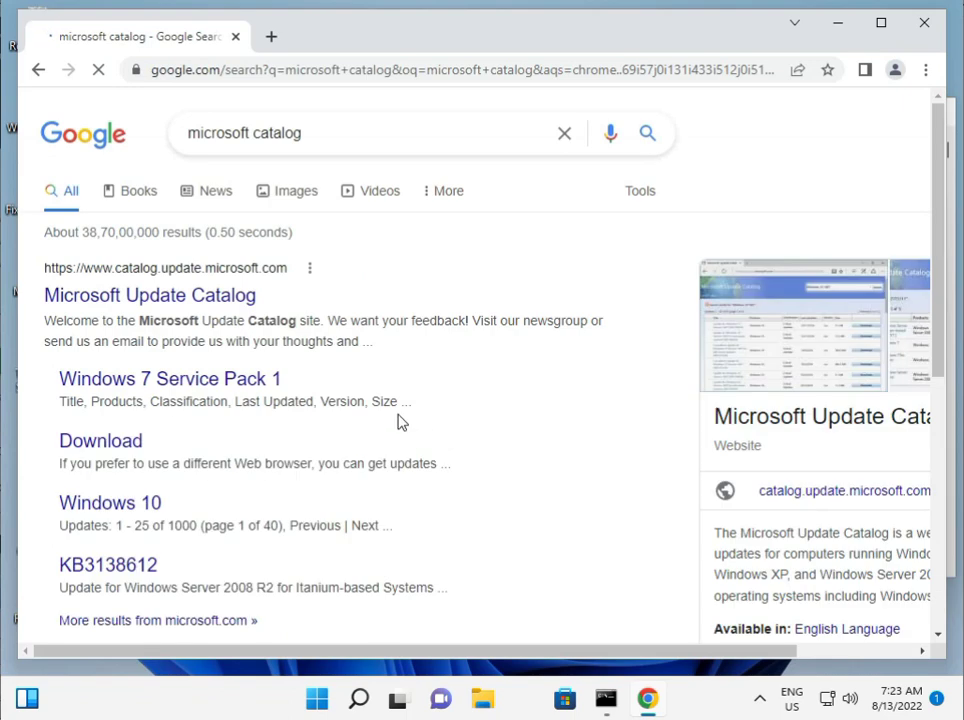
Go to the Microsoft Update Catalog, enter 'Kb' in its search box, and close Command Prompt.
{"action": "left_click", "coordinate": [97, 297]}
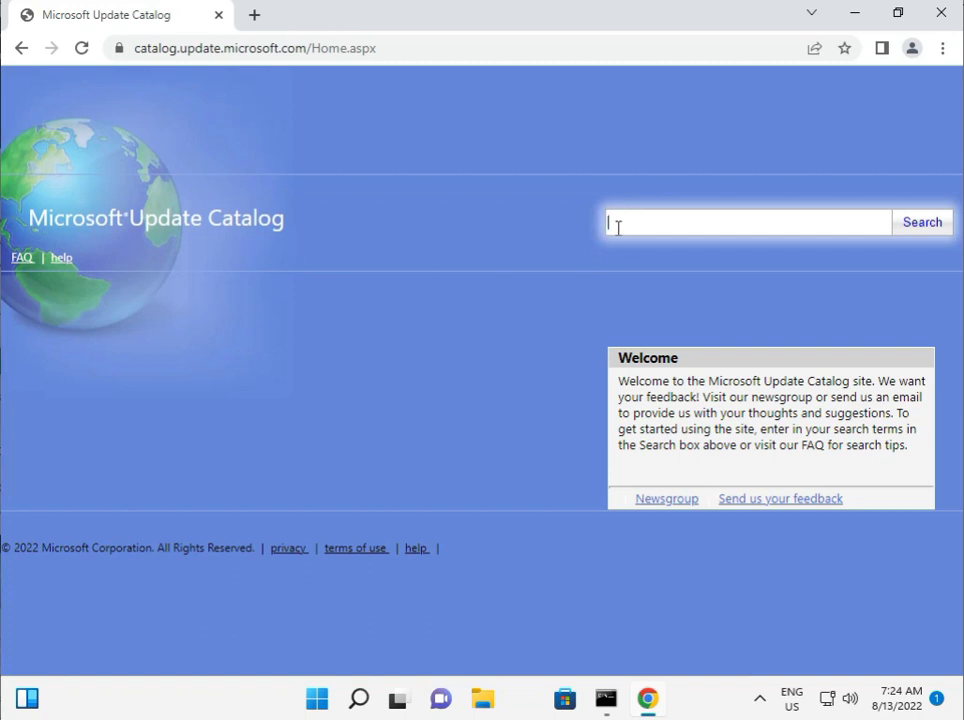
{"action": "type", "text": "Kb"}
{"action": "left_click", "coordinate": [610, 708]}
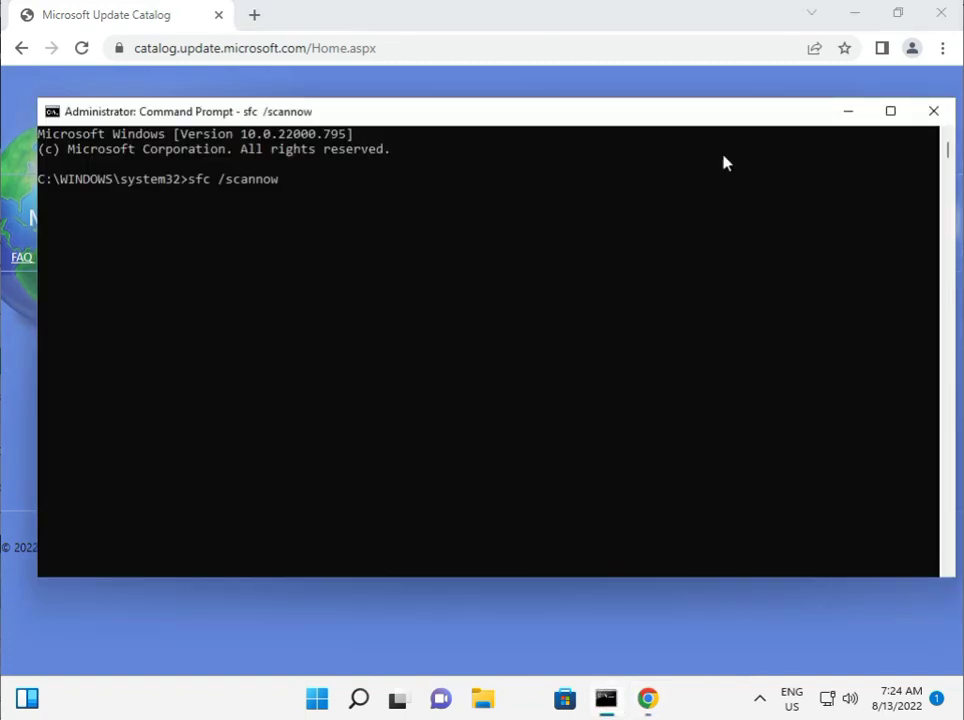
{"action": "left_click", "coordinate": [933, 111]}
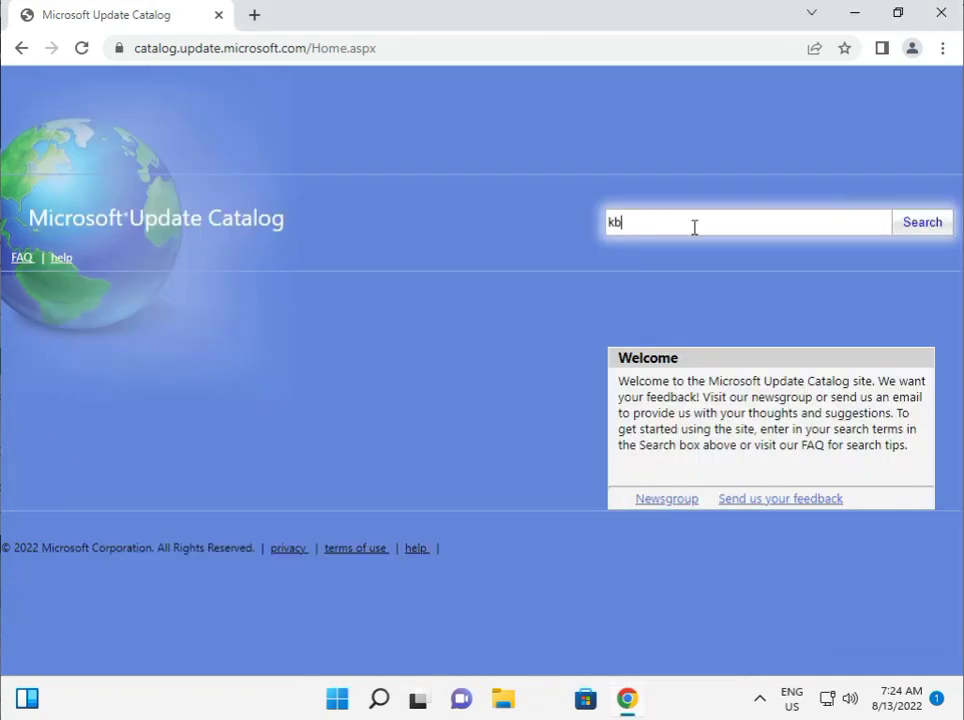